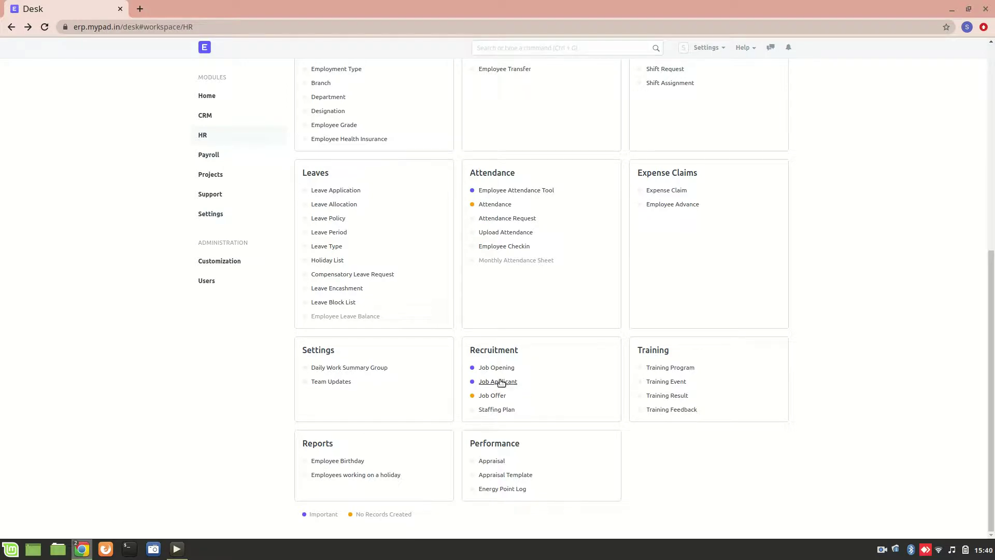
# Open the Job Applicant list filtered to the business-analyst opening and browse its 31 applicants.
pyautogui.click(500, 383)
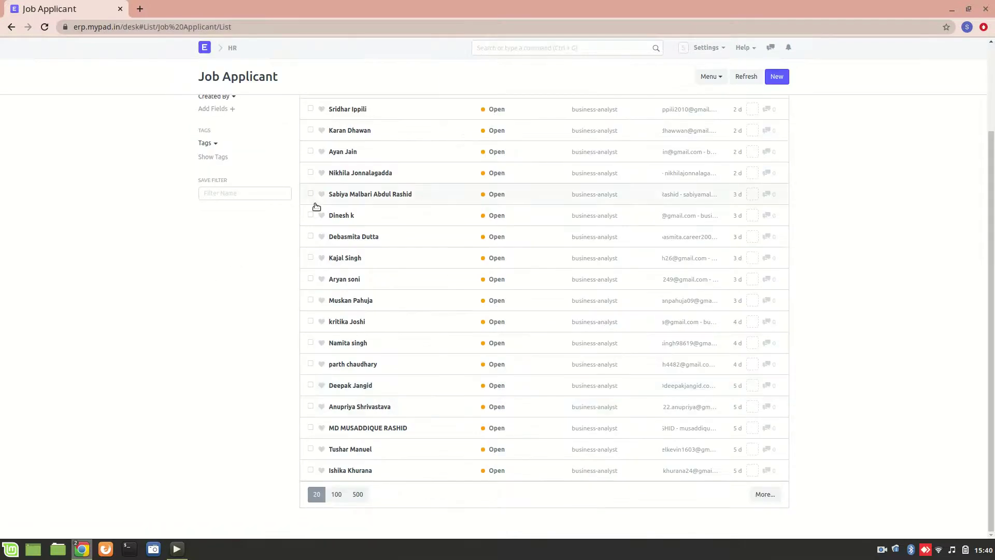
pyautogui.scroll(3, 242, 268)
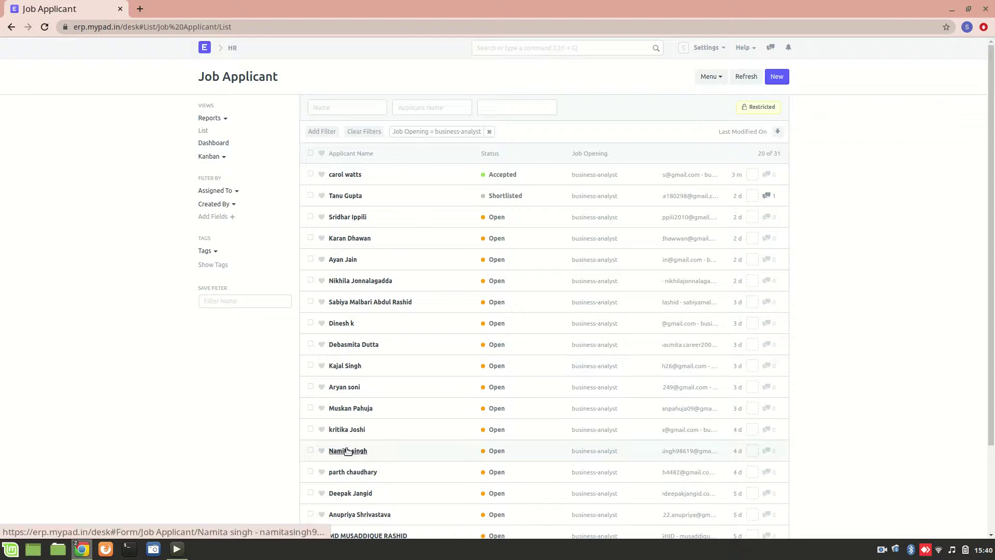
pyautogui.scroll(-2, 350, 450)
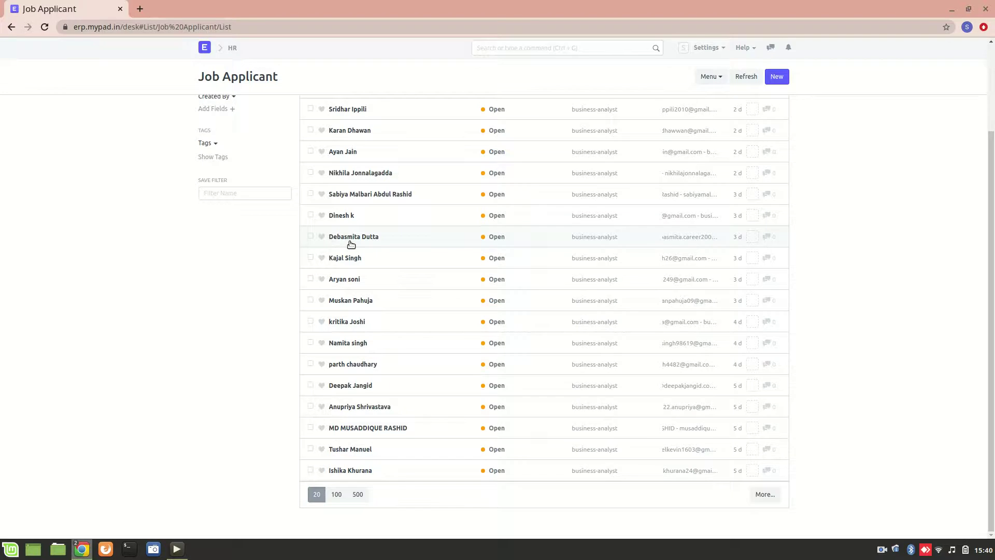
pyautogui.scroll(2, 293, 317)
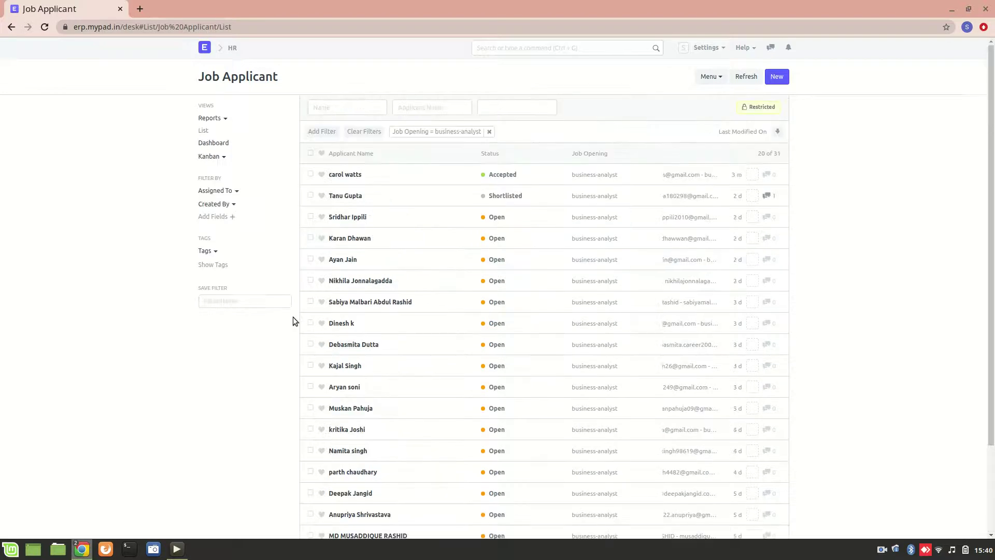
# Start a new job applicant and fill in the applicant's full name and e-mail address.
pyautogui.click(779, 82)
pyautogui.click(776, 82)
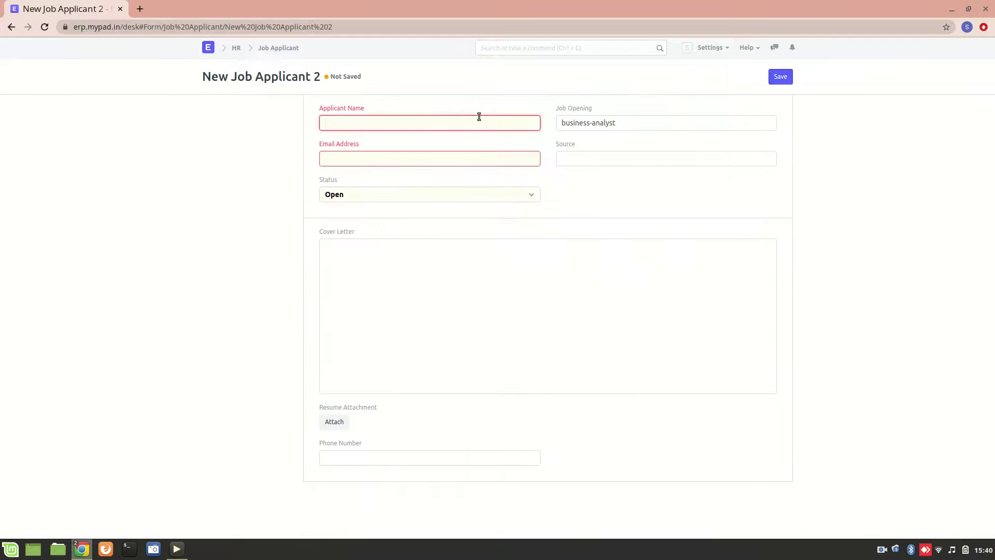
pyautogui.click(430, 161)
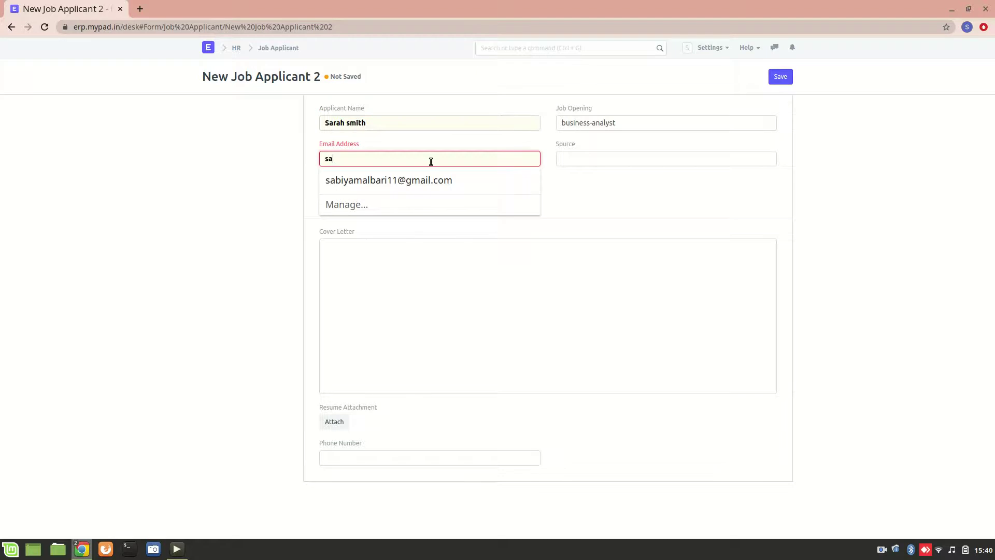
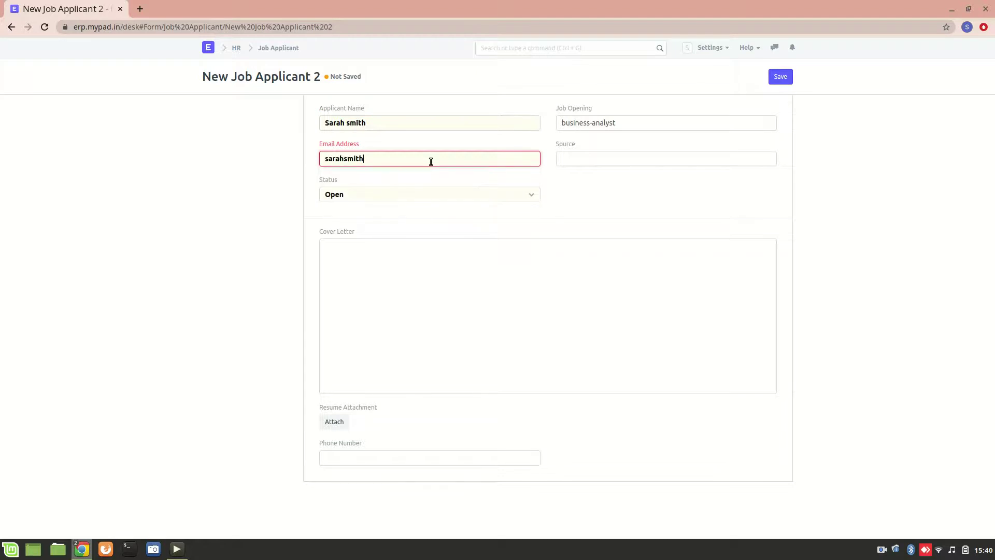
pyautogui.click(589, 130)
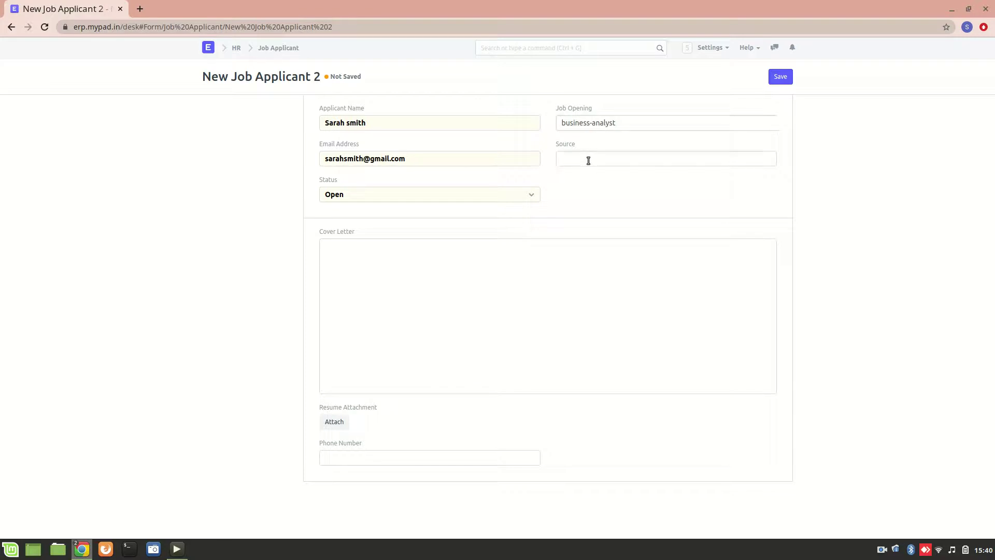
# Set the applicant's source to Employee Referral, with source name HR-EMP-00002.
pyautogui.click(606, 164)
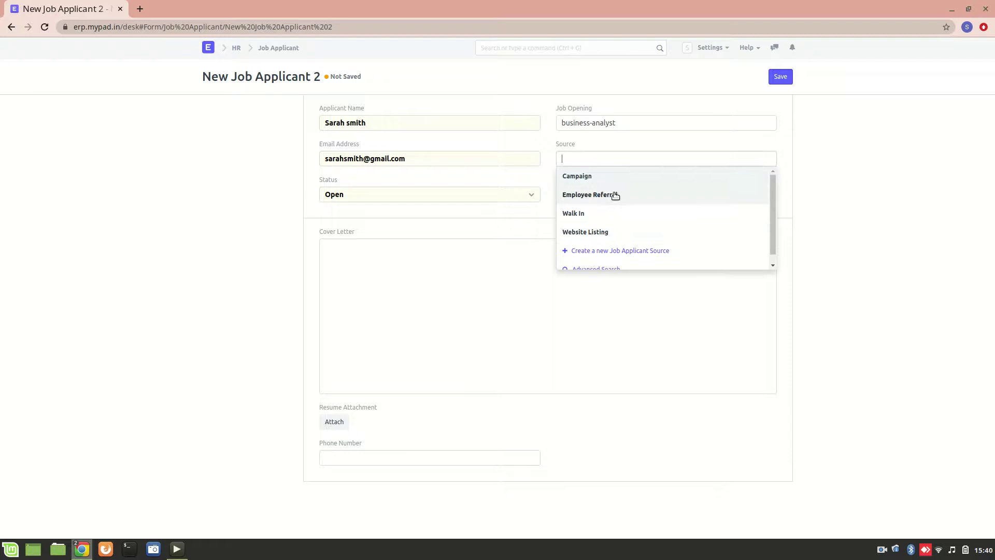
pyautogui.click(616, 194)
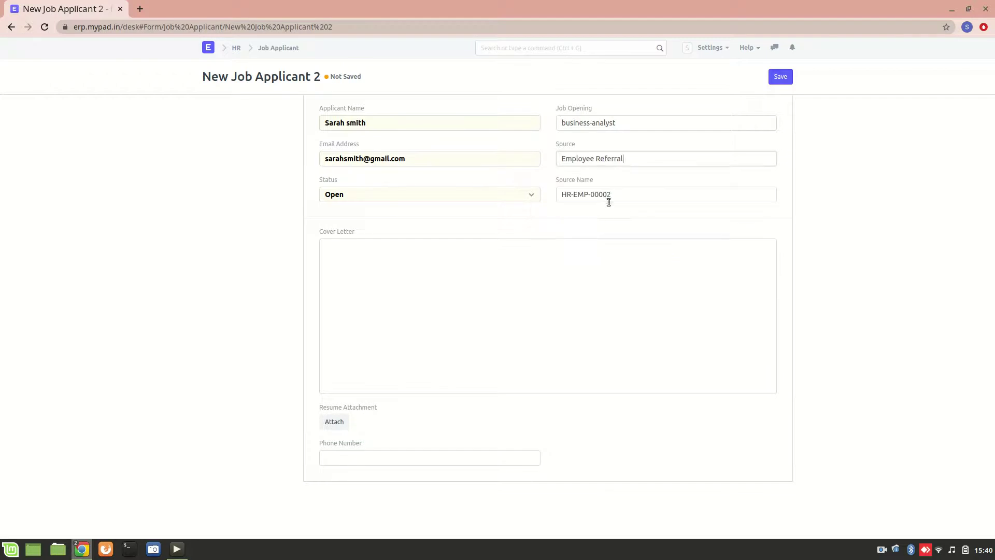
pyautogui.click(568, 193)
pyautogui.click(639, 195)
# Enter the applicant's phone number in the Phone Number field.
pyautogui.click(345, 282)
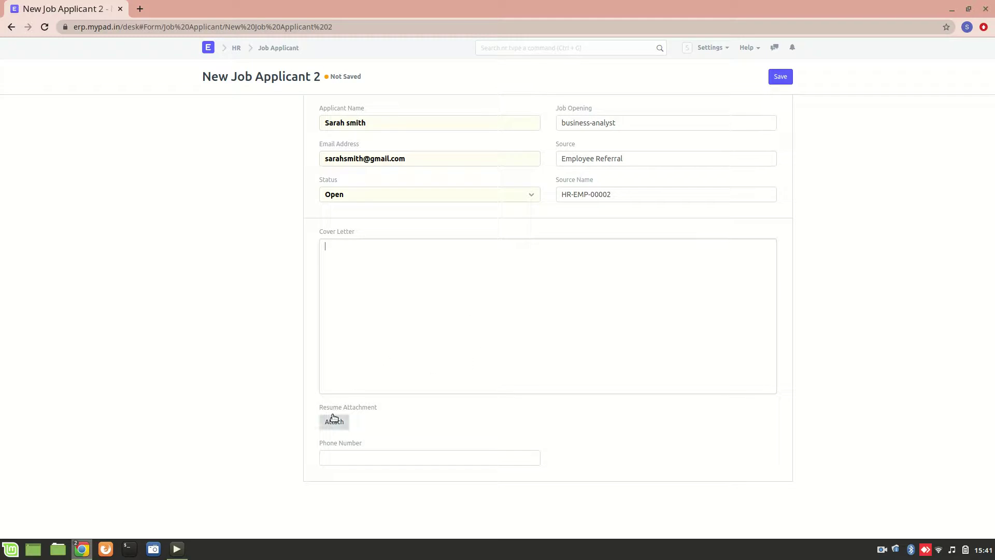
pyautogui.click(347, 455)
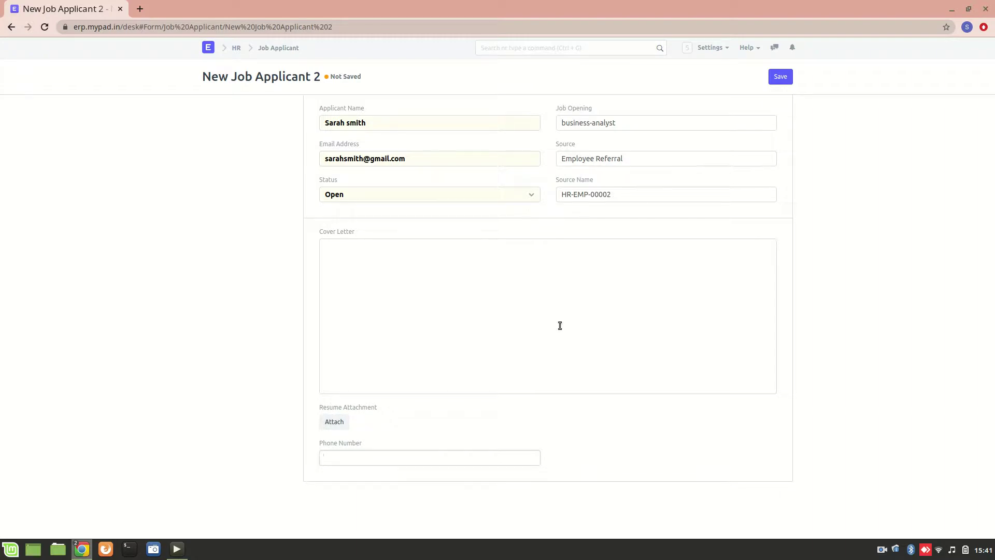
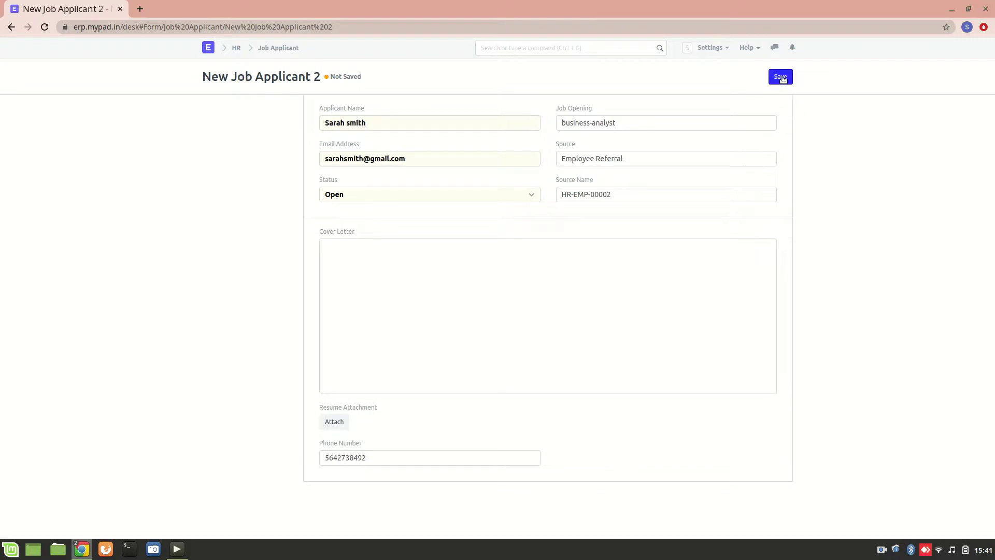
# Save the new job applicant, then go from the HR workspace to the Job Offer list.
pyautogui.click(782, 78)
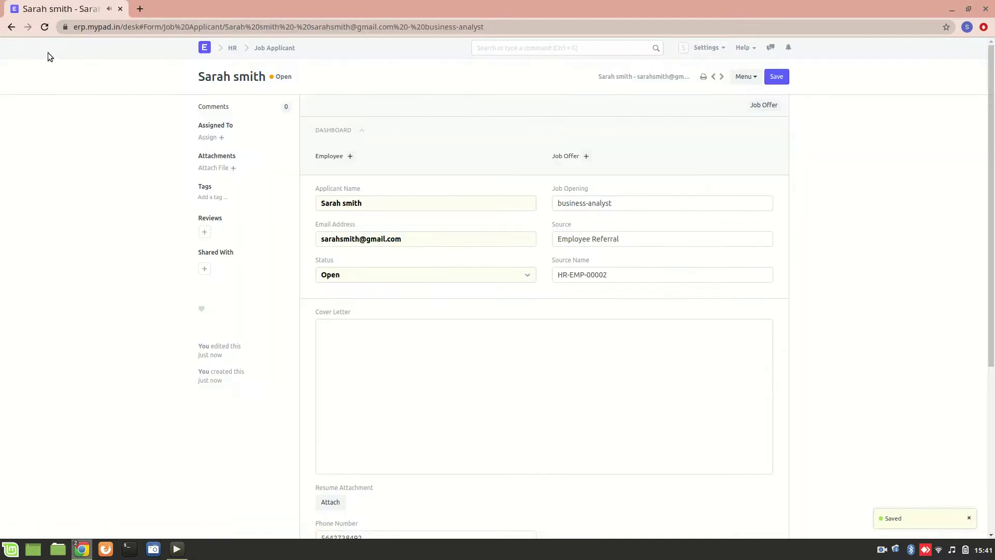
pyautogui.click(11, 28)
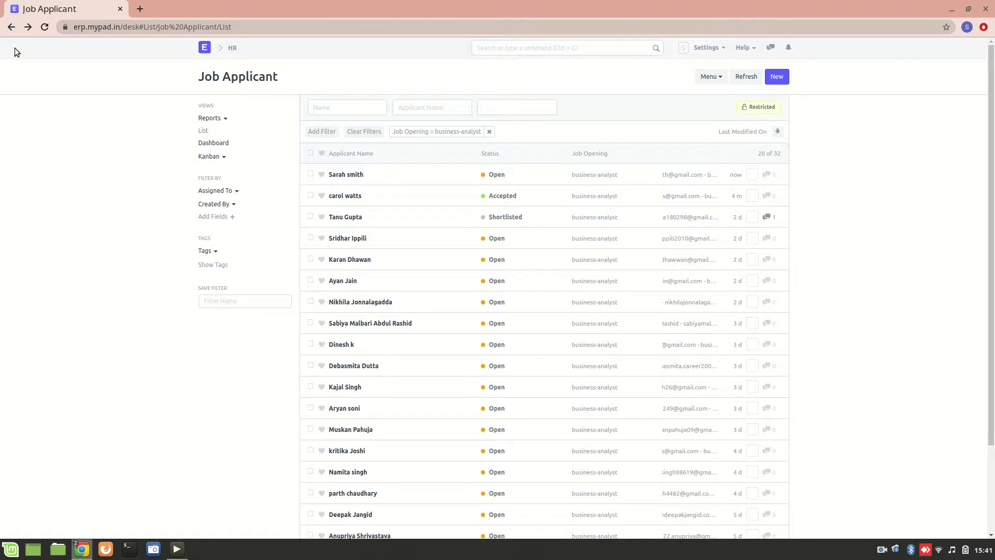
pyautogui.click(11, 26)
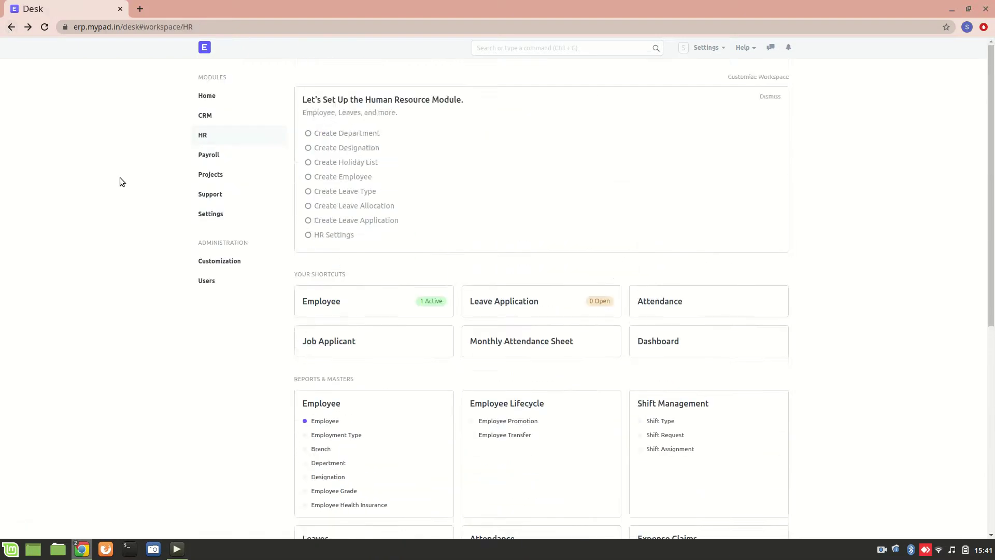
pyautogui.scroll(-7, 120, 178)
pyautogui.click(491, 395)
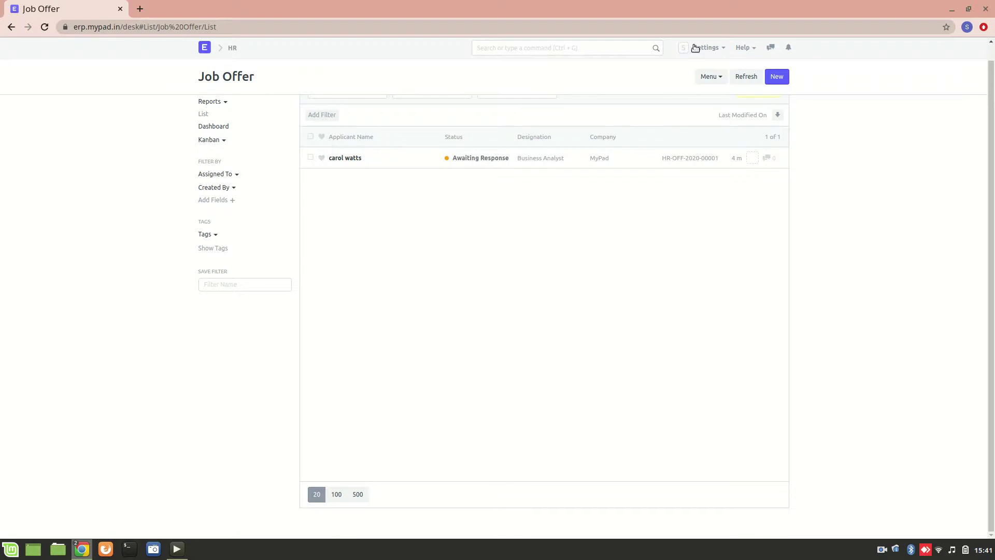
# Start a new job offer for the newly saved applicant, keeping status Awaiting Response.
pyautogui.click(780, 77)
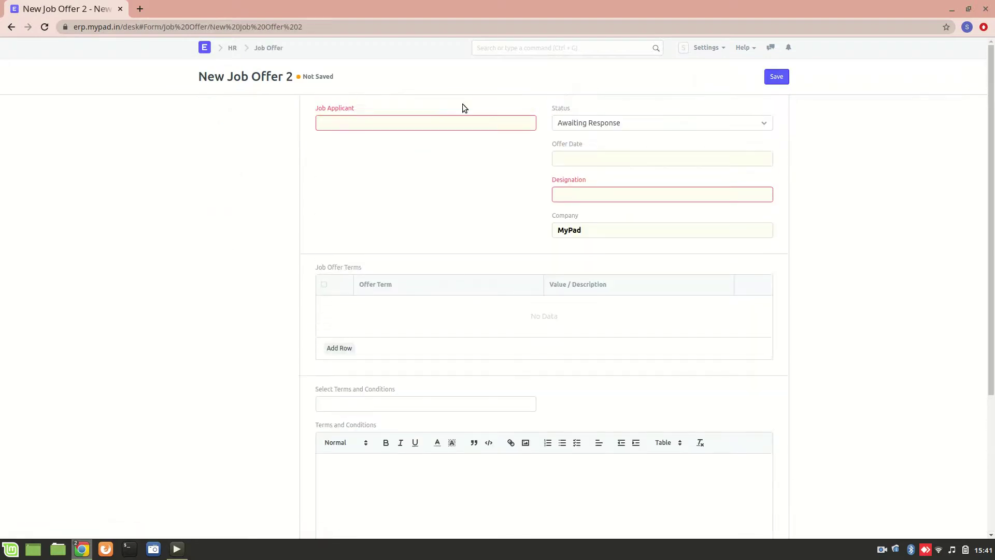
pyautogui.click(423, 118)
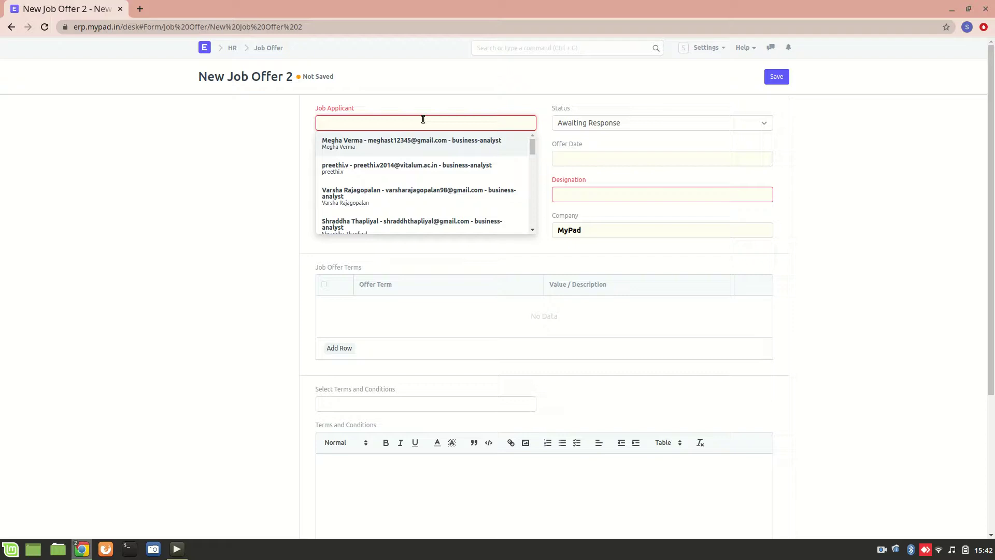
pyautogui.write('sarah')
pyautogui.click(430, 144)
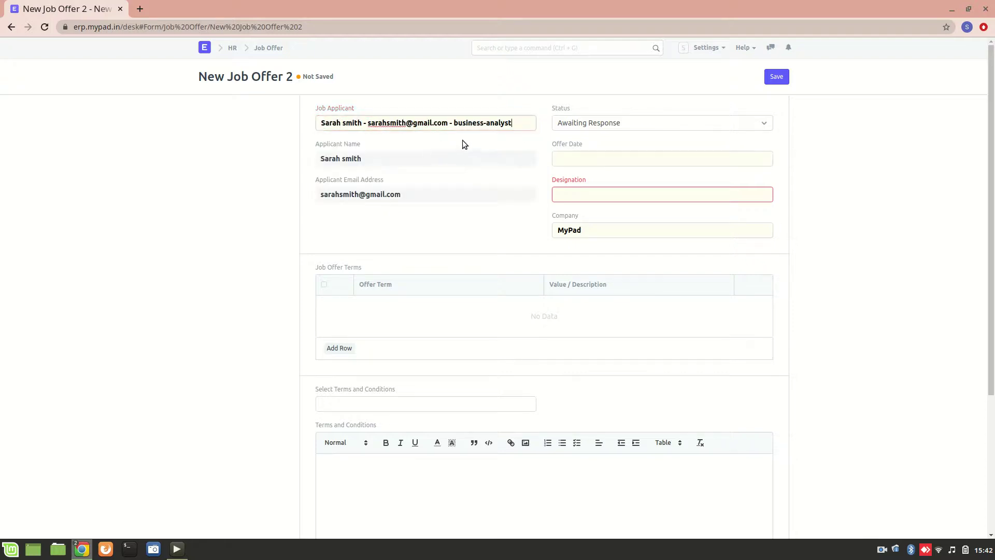
pyautogui.click(607, 127)
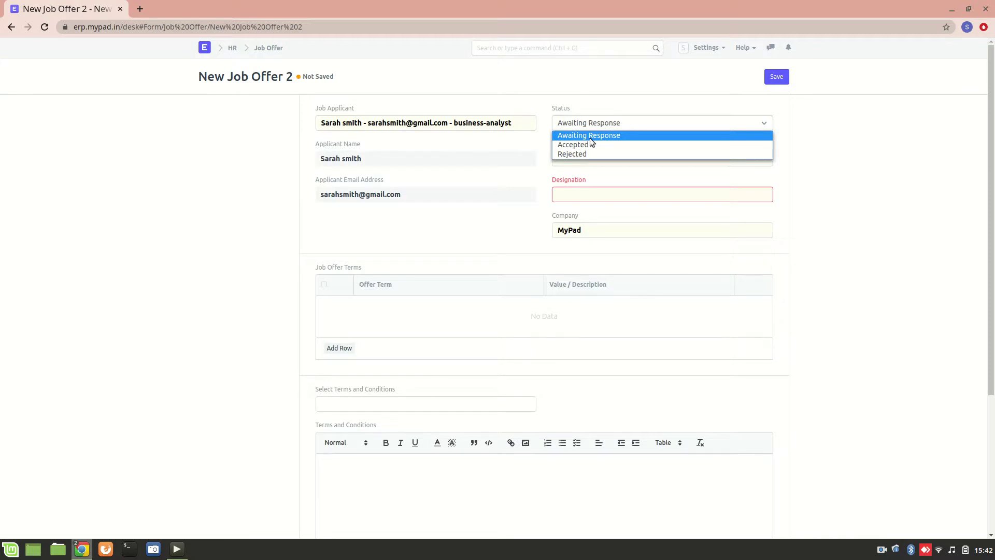
pyautogui.click(631, 112)
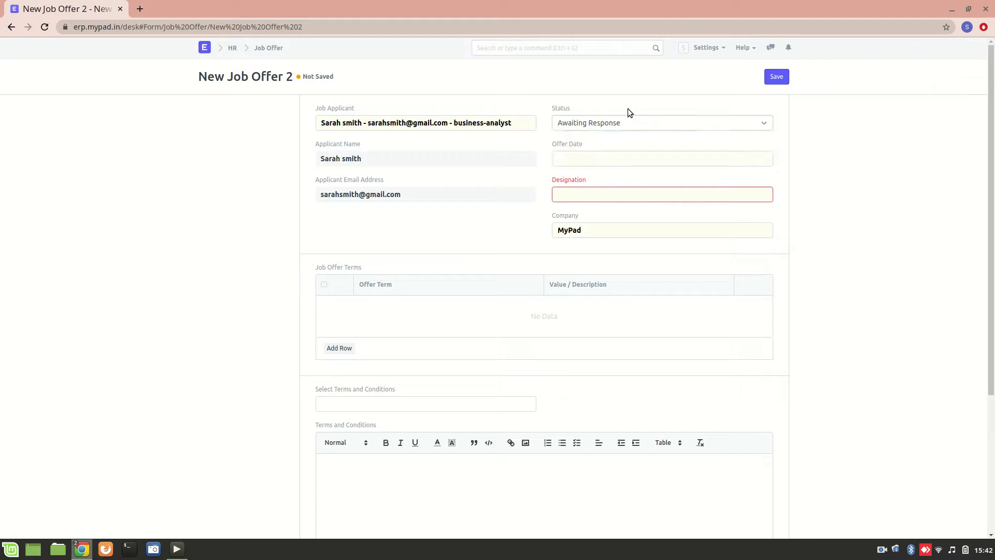
# Set the offer date to 12-10-2020 and the designation to Business Analyst.
pyautogui.click(596, 157)
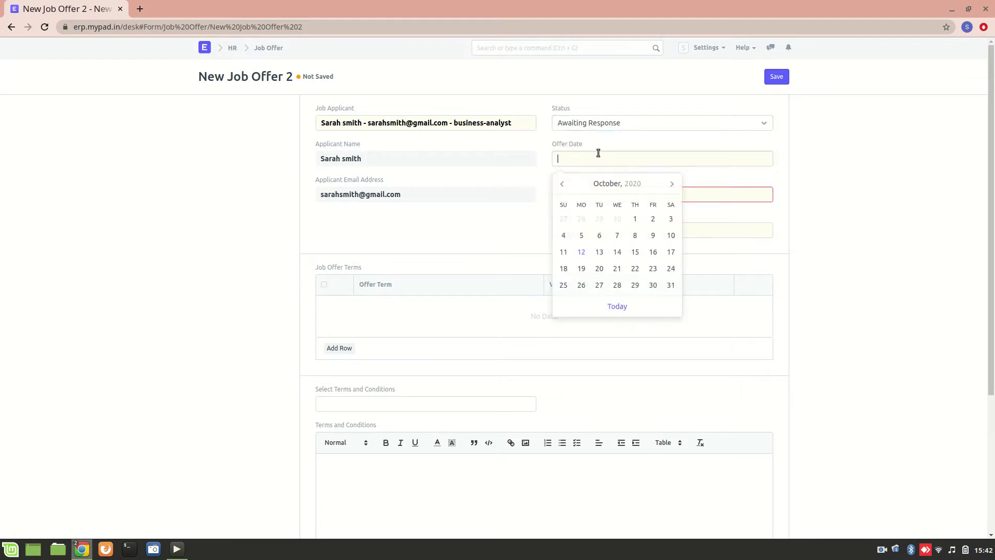
pyautogui.click(581, 252)
pyautogui.click(620, 196)
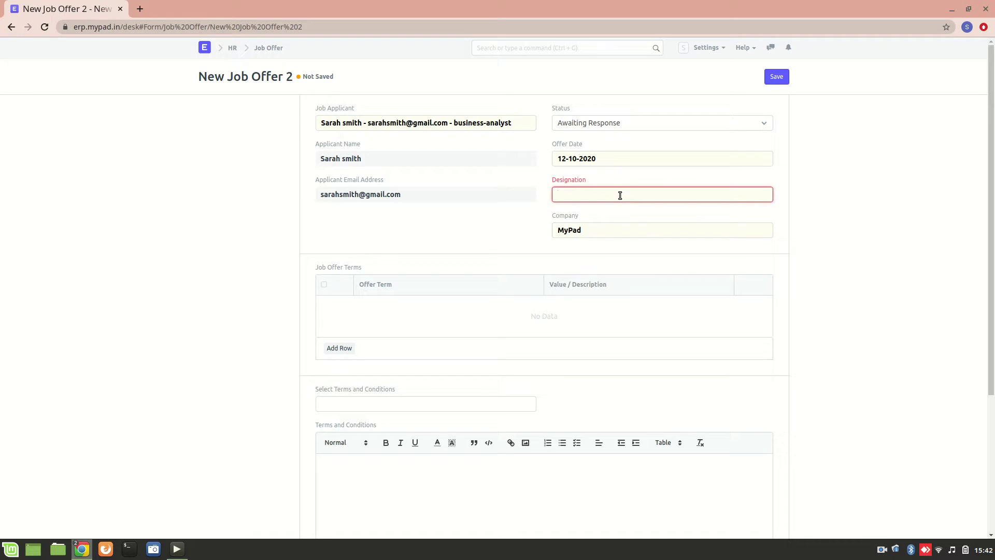
pyautogui.scroll(-5, 625, 258)
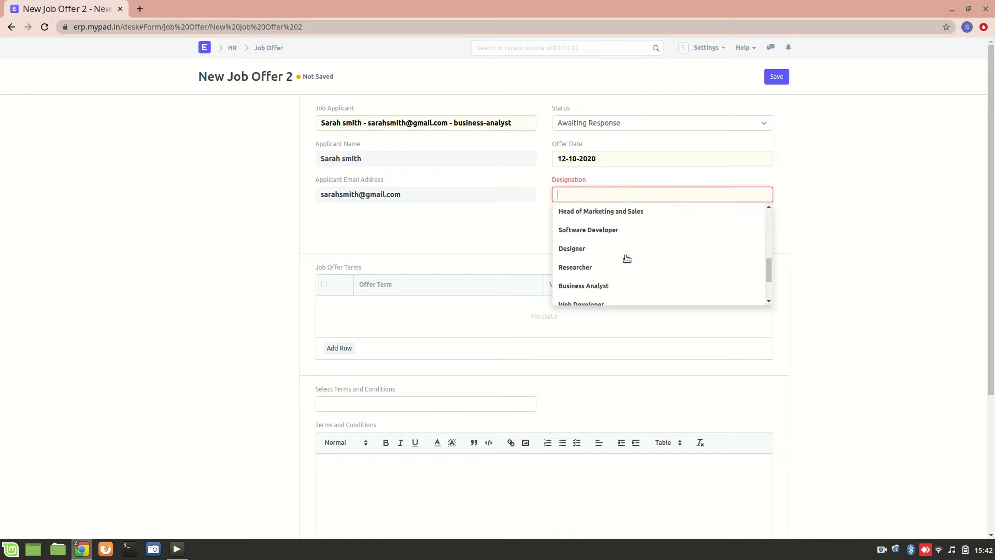
pyautogui.click(584, 227)
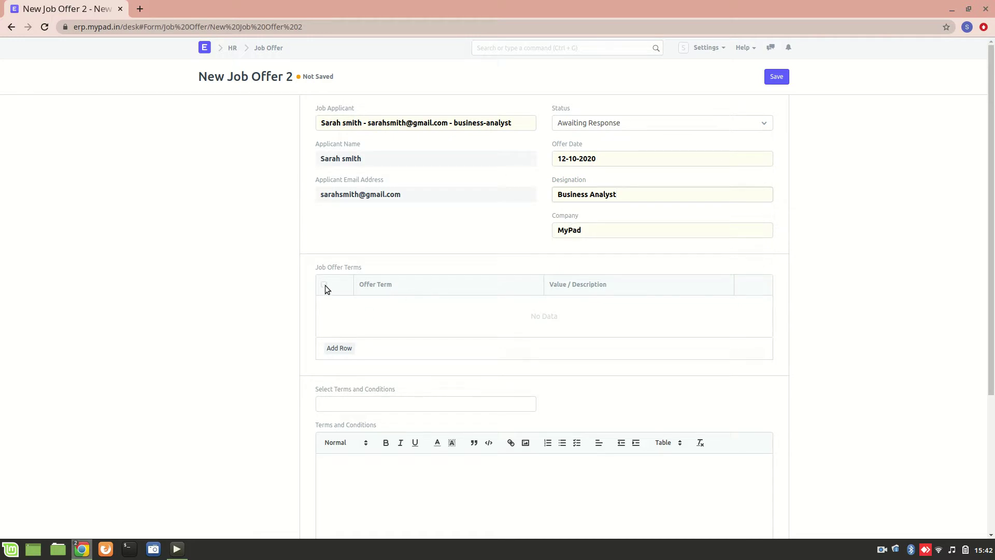
# Add an offer term row and create a new offer term named 'Annual Leaves'.
pyautogui.click(348, 344)
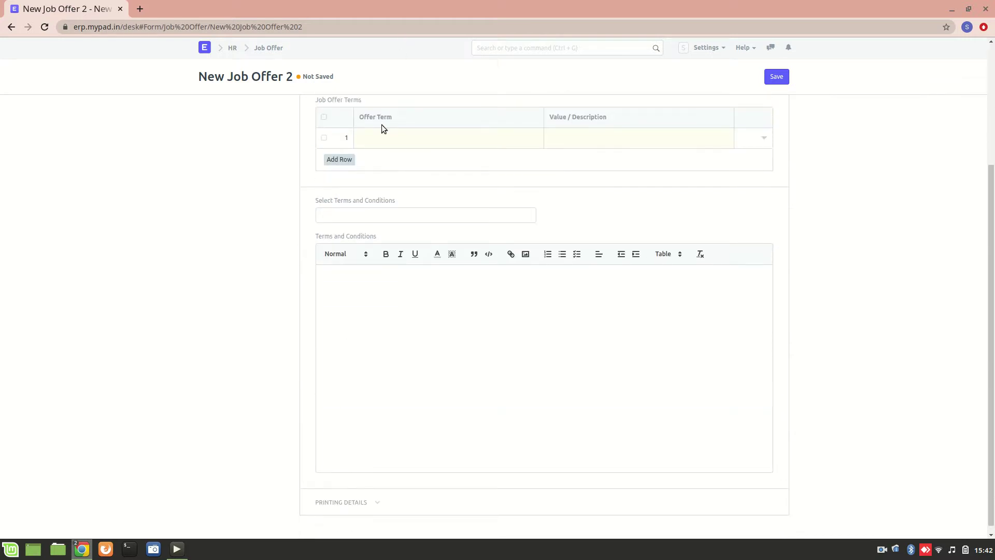
pyautogui.click(389, 140)
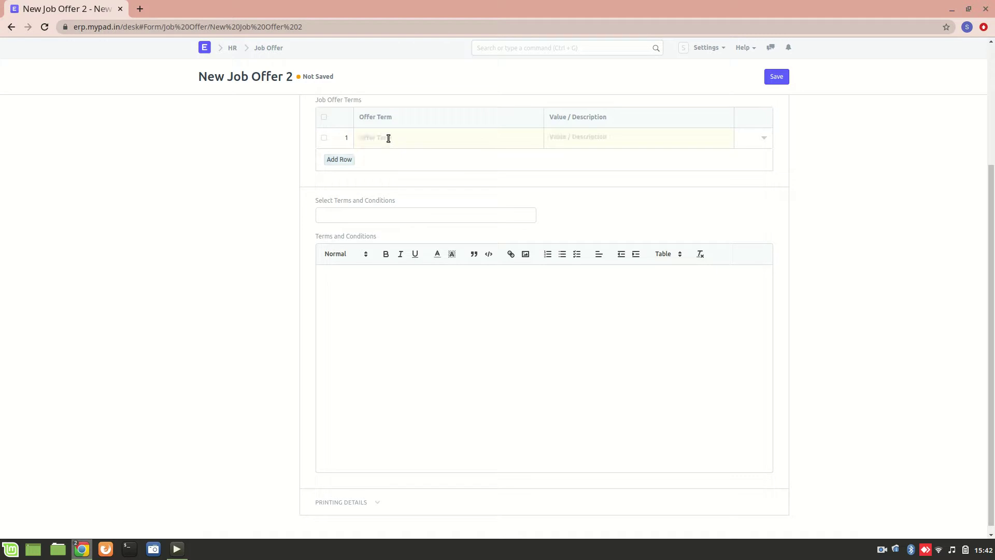
pyautogui.write('Annual')
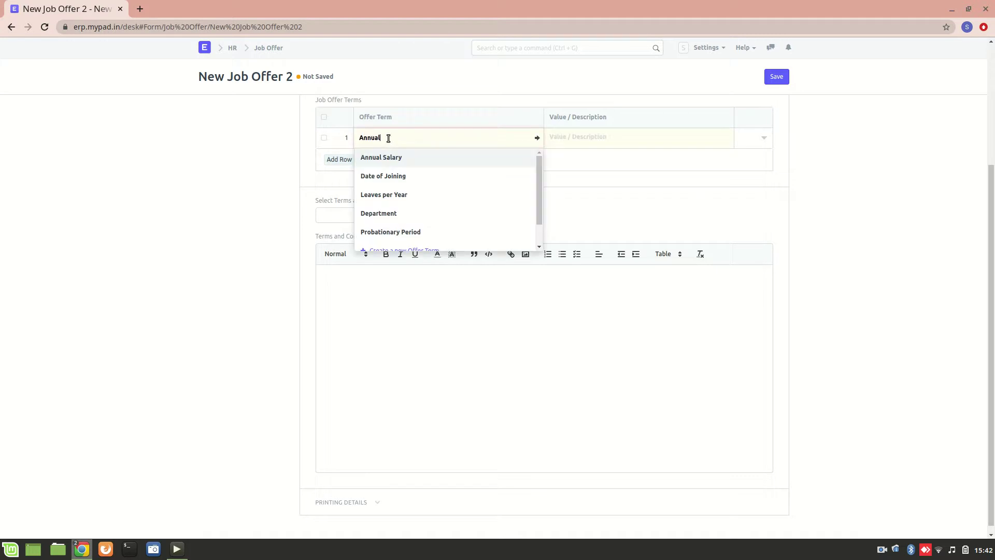
pyautogui.write(' le')
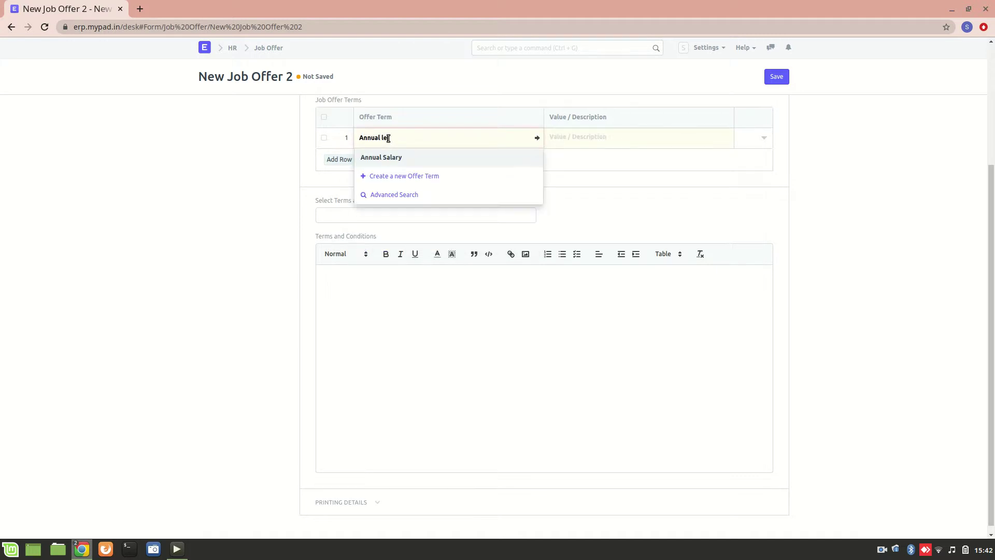
pyautogui.write('ave')
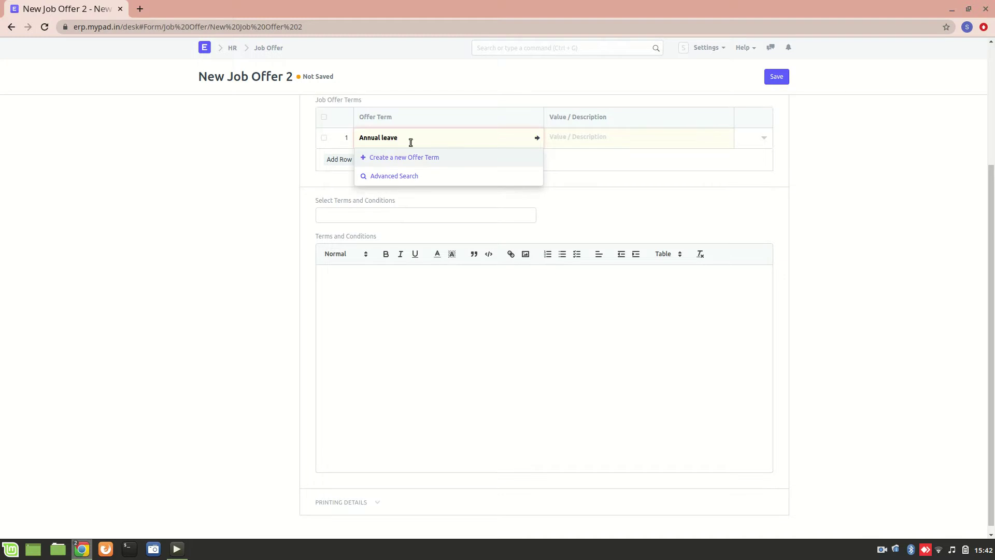
pyautogui.write('d')
pyautogui.write('s')
pyautogui.click(403, 159)
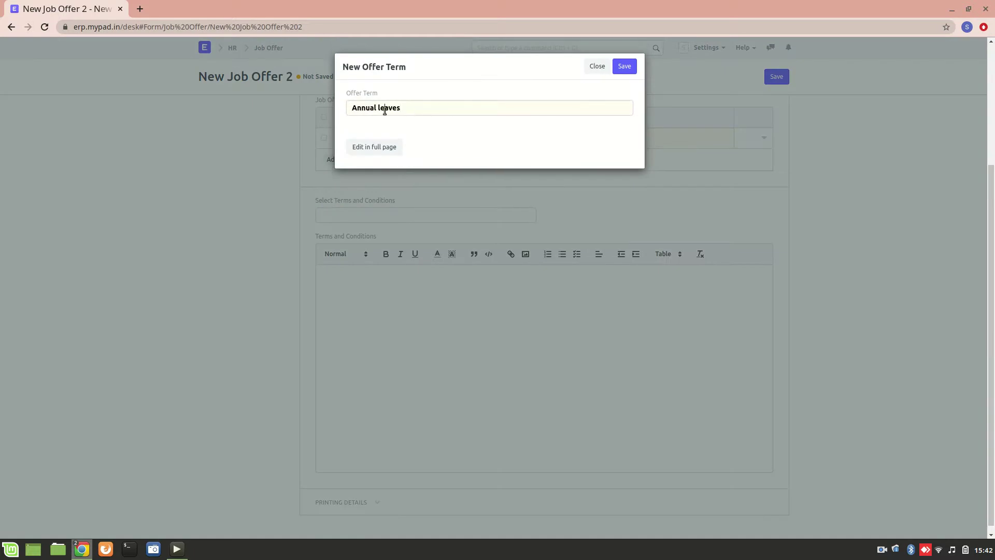
pyautogui.click(384, 110)
pyautogui.press('BackSpace')
pyautogui.write('L')
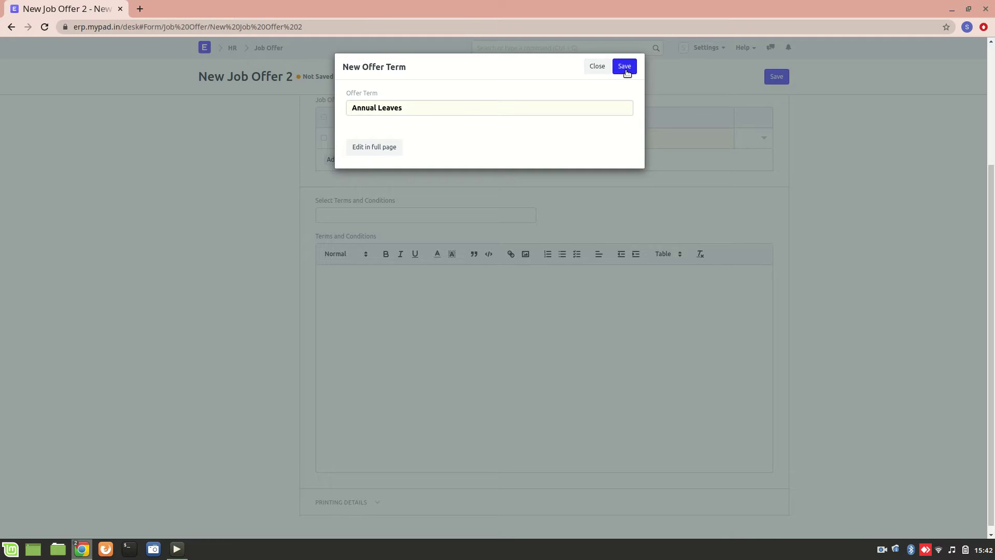
pyautogui.click(625, 68)
# Give the Annual Leaves term a value of 12 and try choosing a terms and conditions template.
pyautogui.click(560, 138)
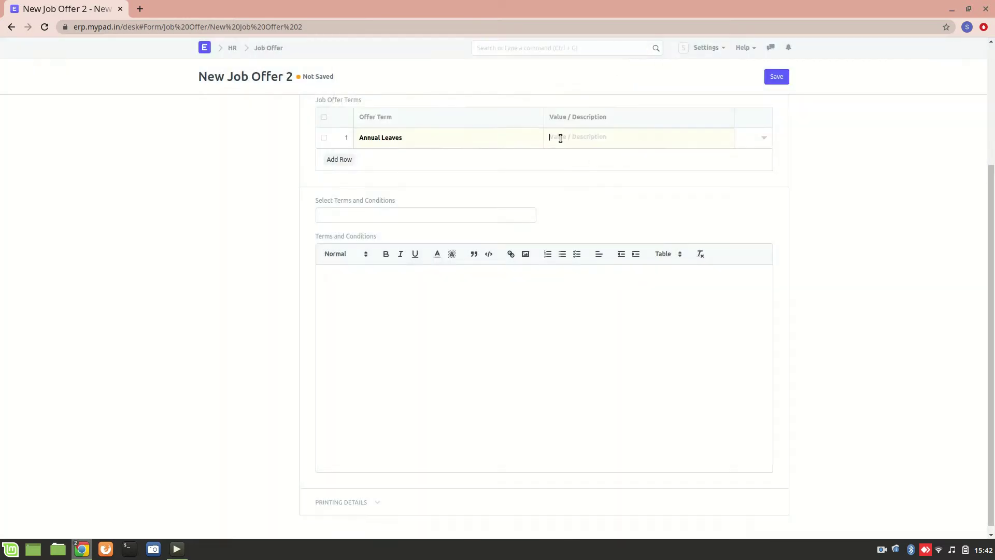
pyautogui.write('12')
pyautogui.click(353, 216)
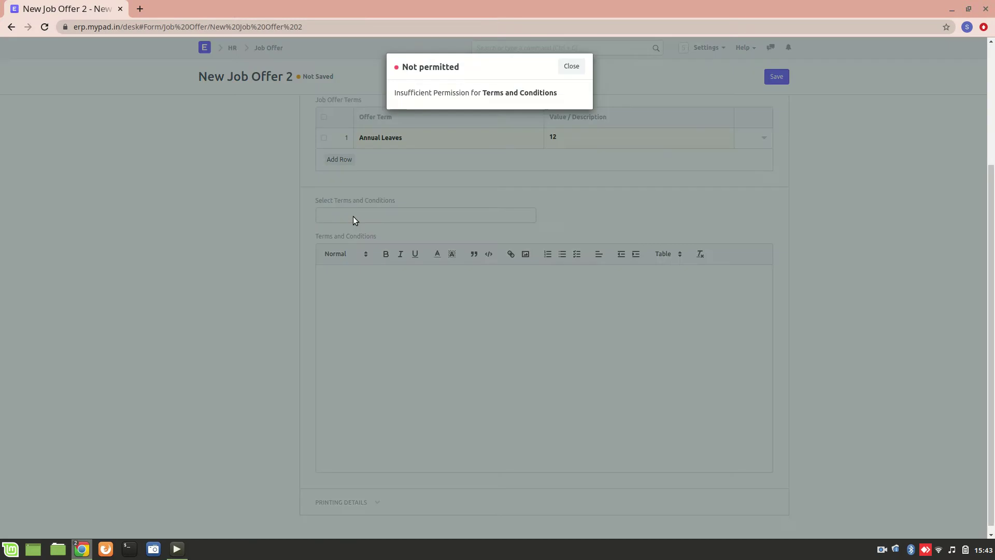
# Dismiss the permission error and expand Printing Details to reveal the letter head and print heading fields.
pyautogui.click(581, 65)
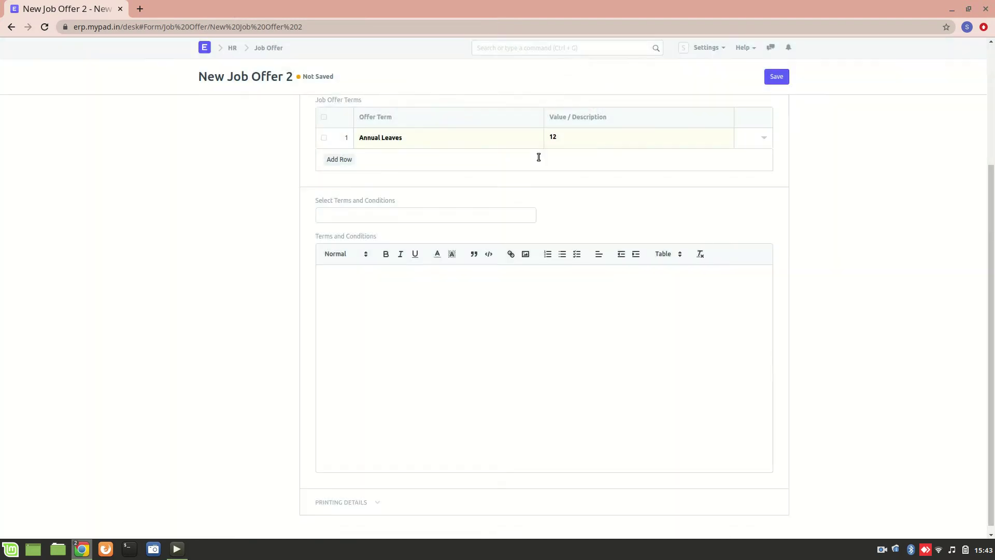
pyautogui.scroll(3, 222, 193)
pyautogui.scroll(-3, 221, 193)
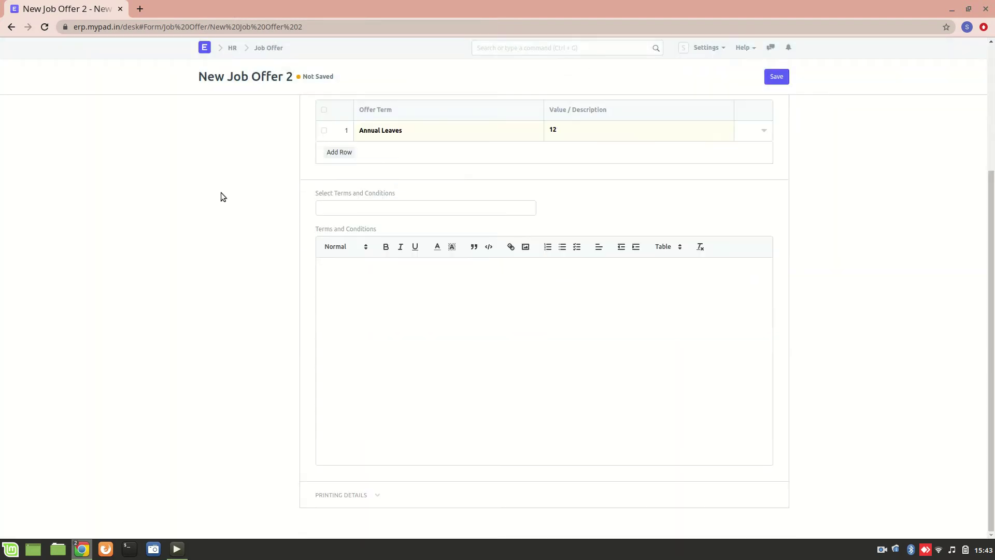
pyautogui.click(358, 495)
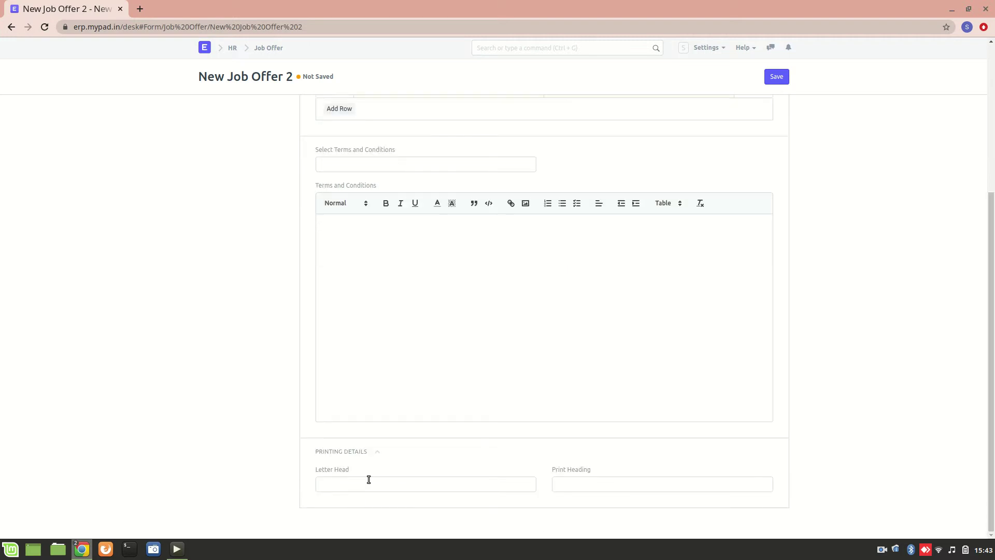
pyautogui.scroll(1, 289, 370)
pyautogui.scroll(3, 290, 370)
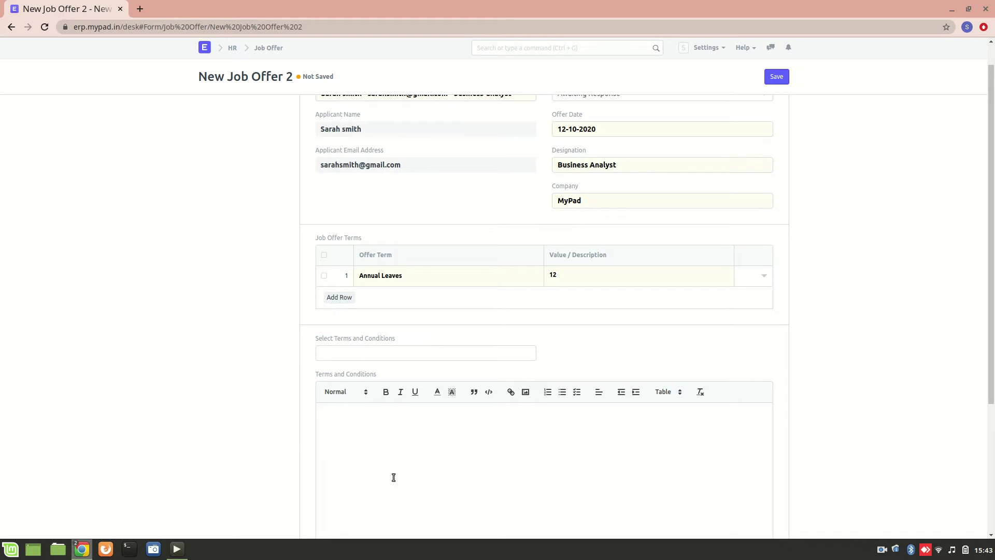
pyautogui.scroll(-4, 393, 478)
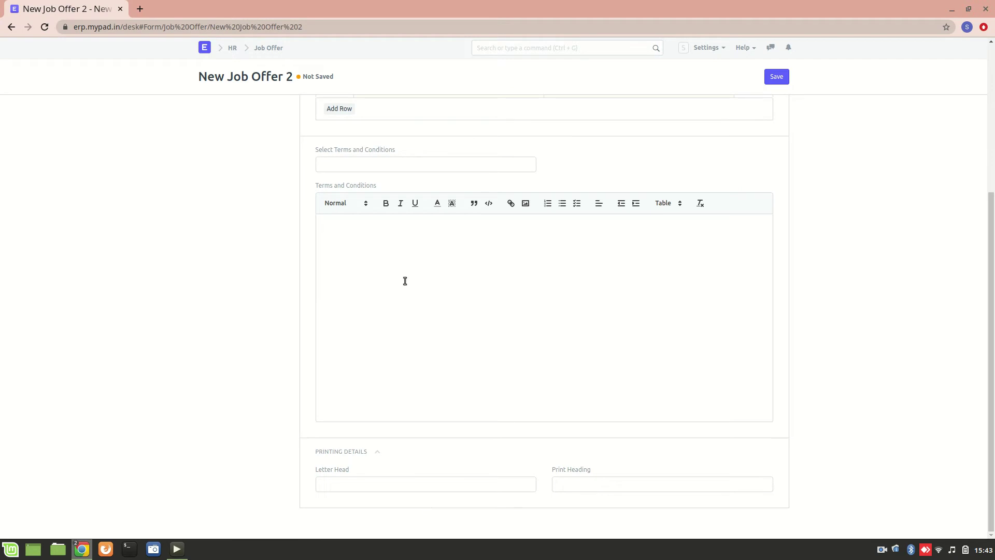
pyautogui.scroll(5, 405, 280)
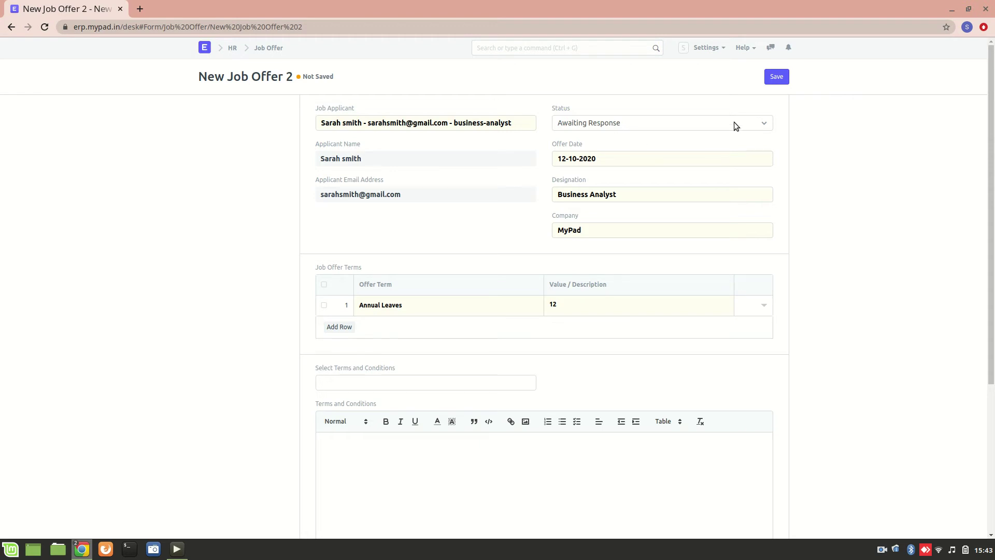
# Save the Business Analyst job offer, reopen it from the list, and submit it permanently.
pyautogui.click(776, 76)
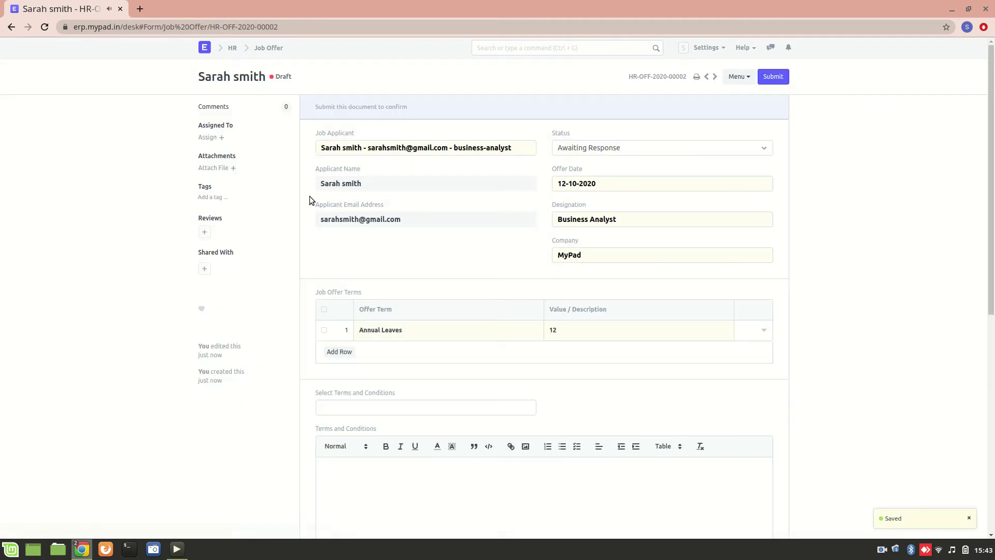
pyautogui.click(11, 27)
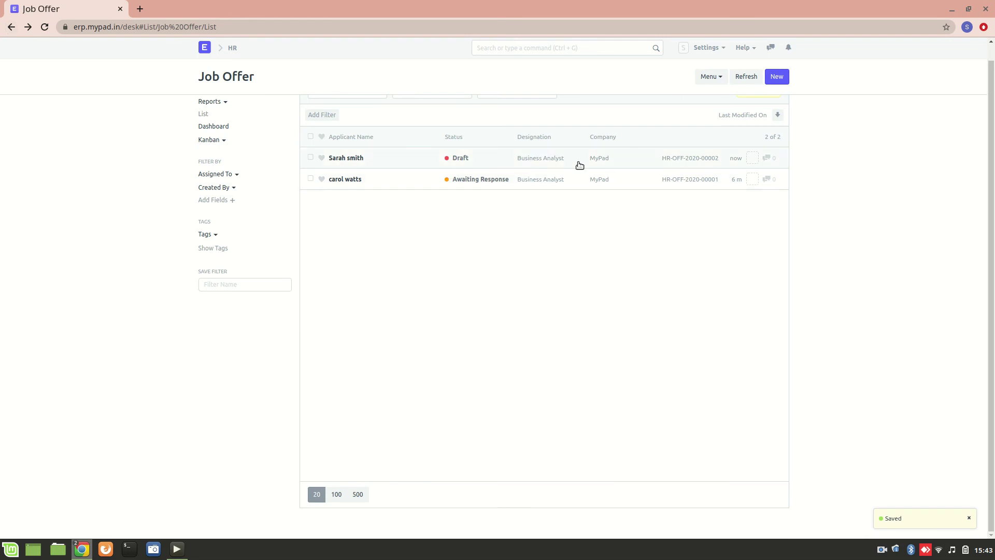
pyautogui.click(471, 161)
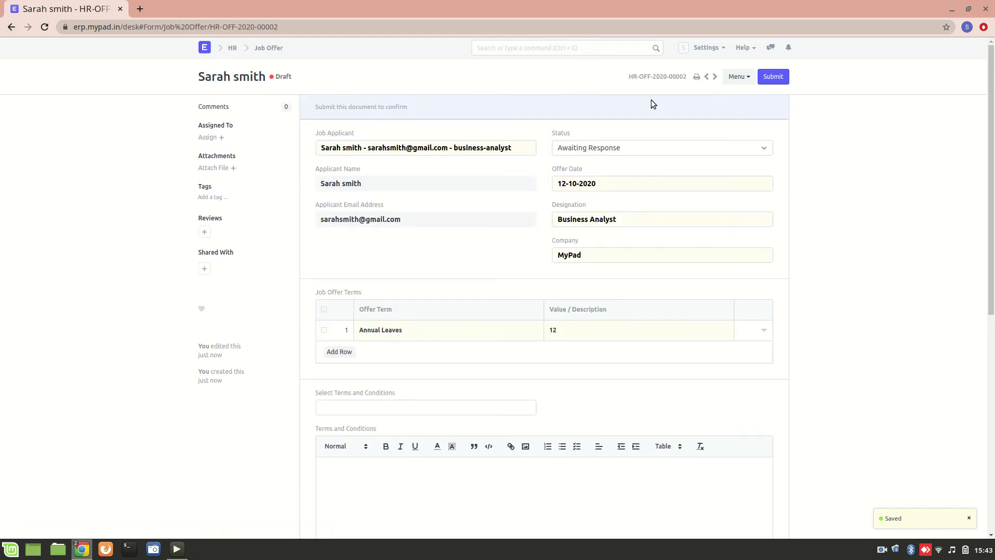
pyautogui.click(773, 76)
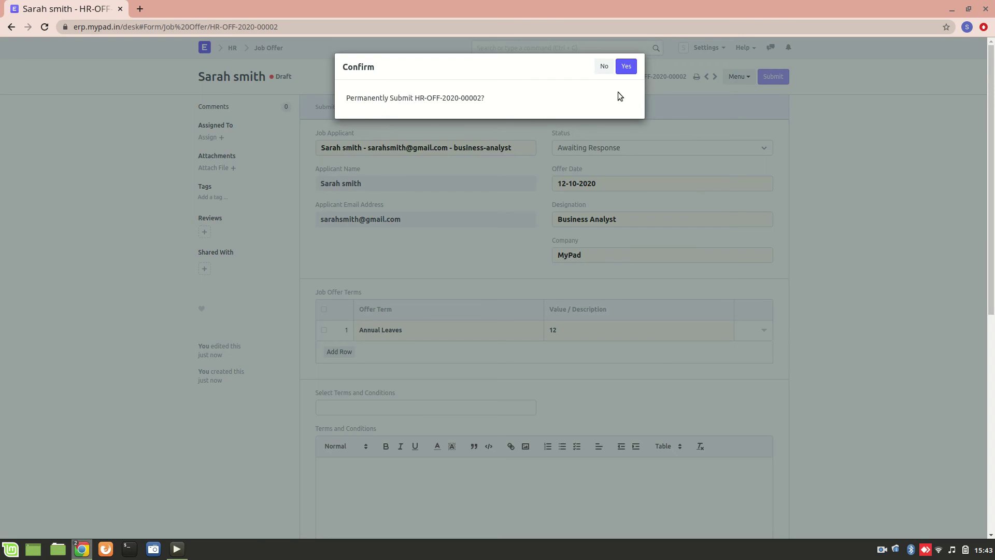
pyautogui.click(627, 68)
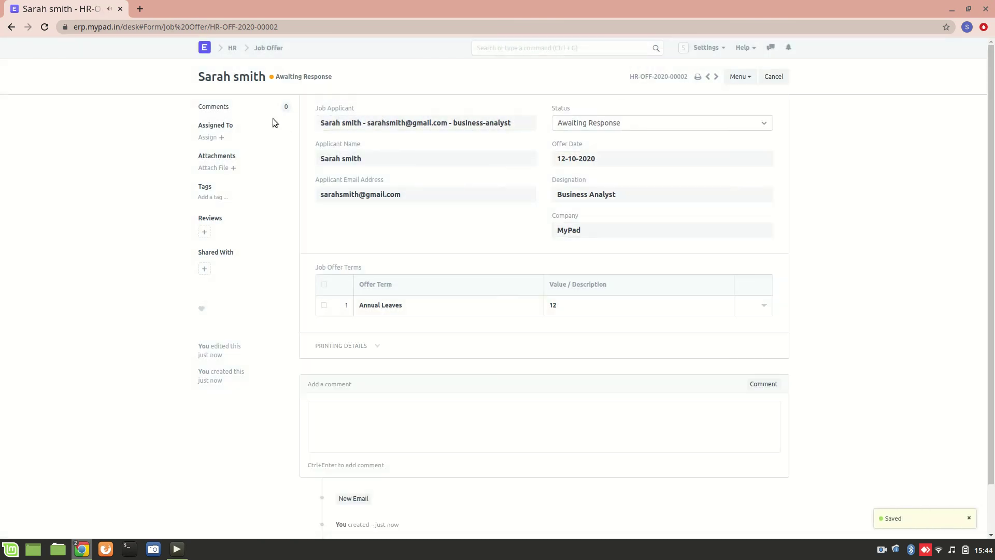
pyautogui.click(4, 31)
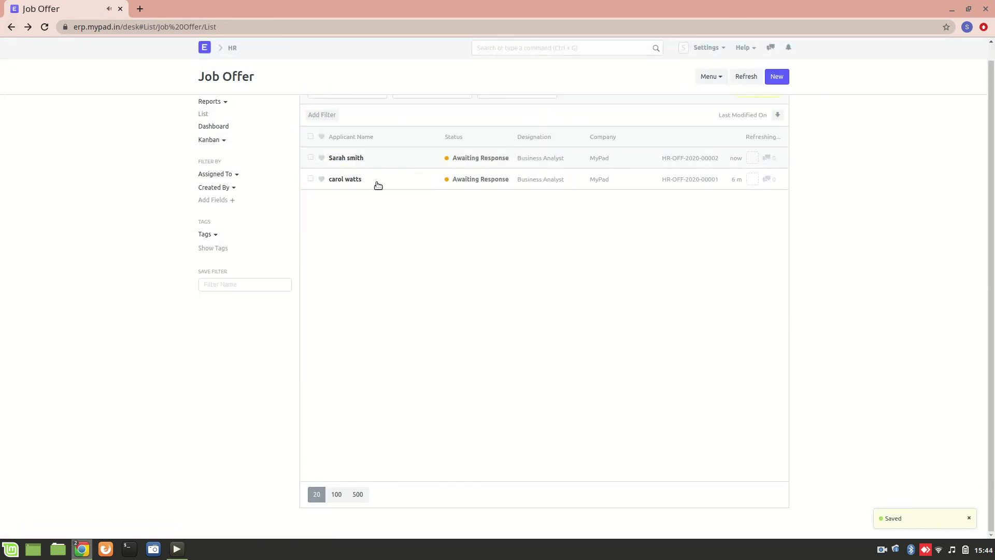